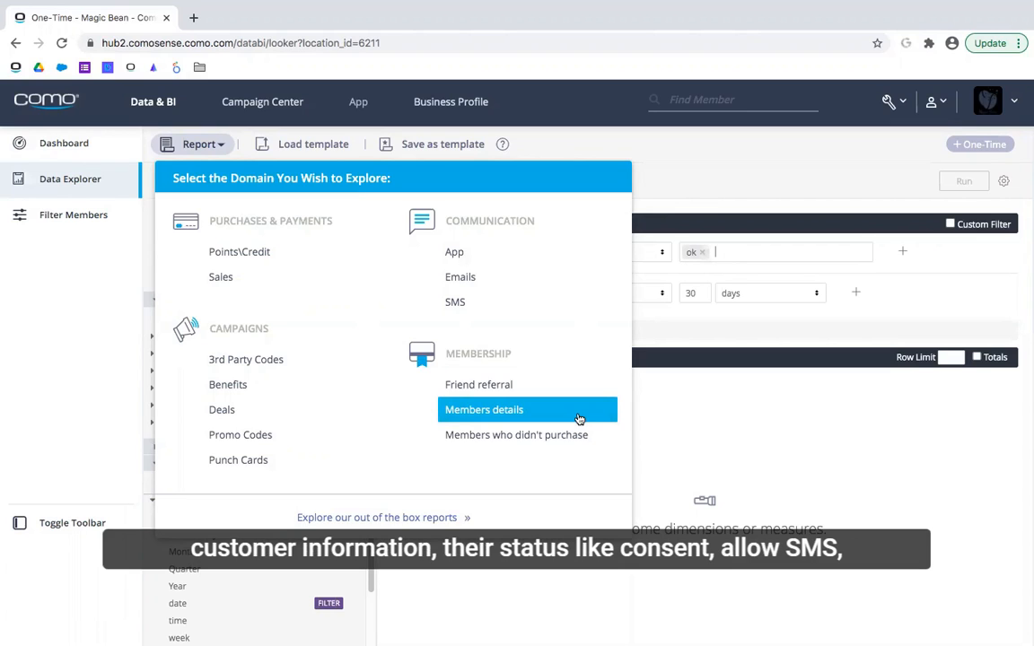
- Open the Sales domain in the explorer and set the Purchases (Ticket) date filter to "is any time"
{"action": "left_click", "coordinate": [284, 281]}
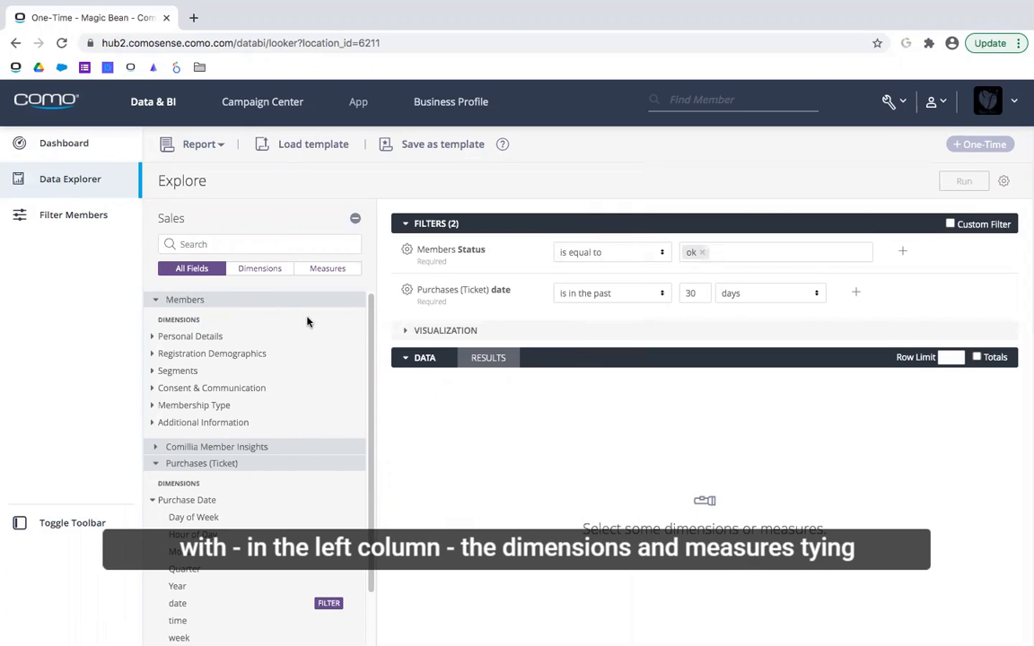
{"action": "left_click", "coordinate": [212, 301]}
{"action": "left_click", "coordinate": [217, 333]}
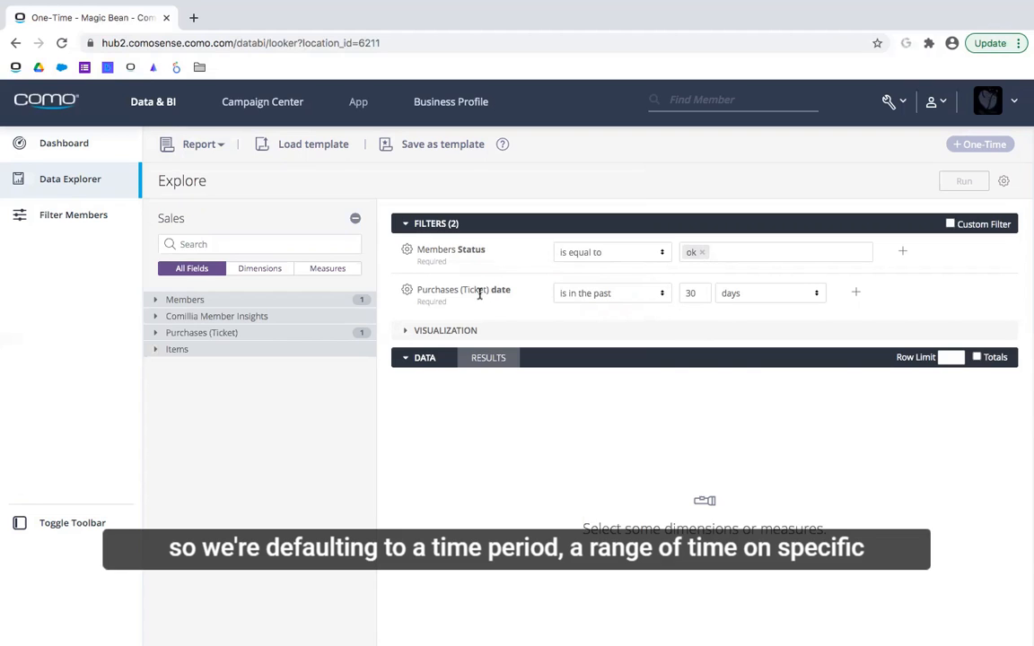
{"action": "left_click", "coordinate": [638, 302]}
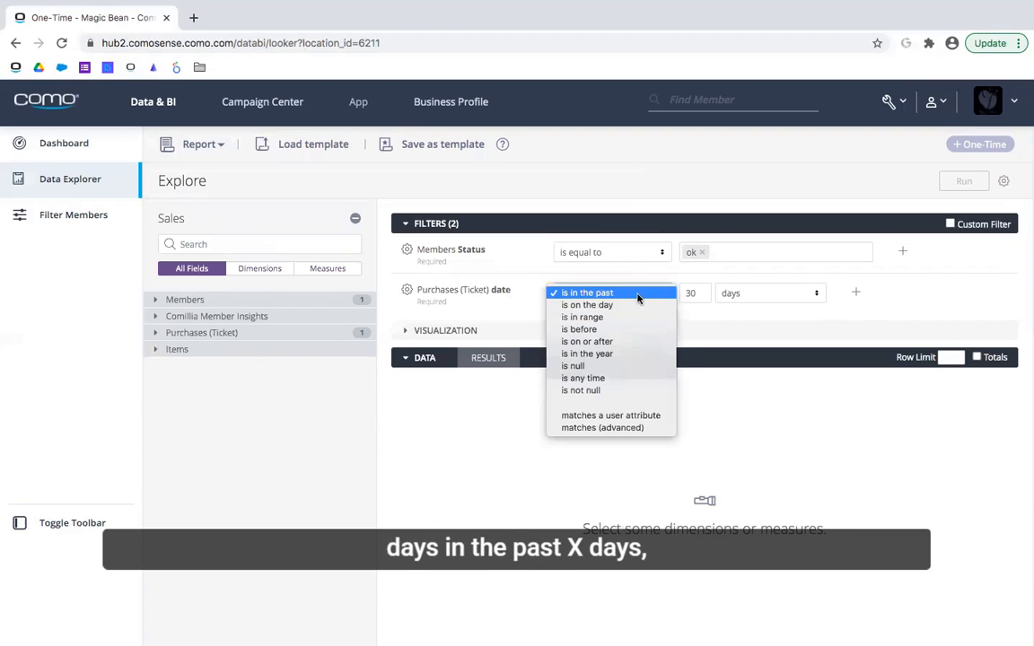
{"action": "left_click", "coordinate": [621, 383]}
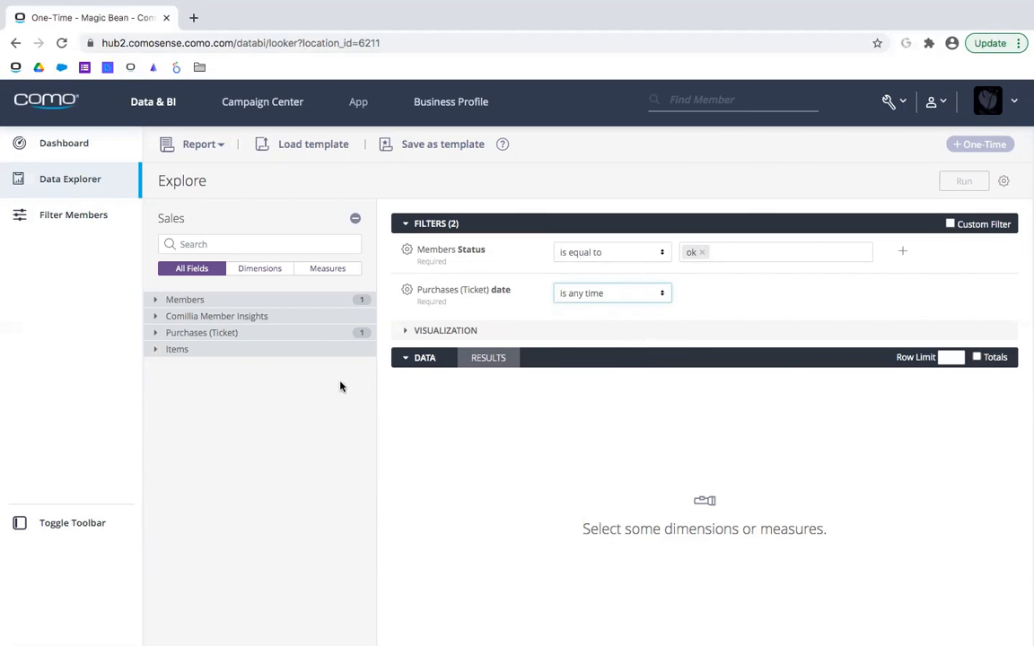
- Add the purchase date from the Purchases (Ticket) dimensions to the sales report
{"action": "left_click", "coordinate": [213, 302]}
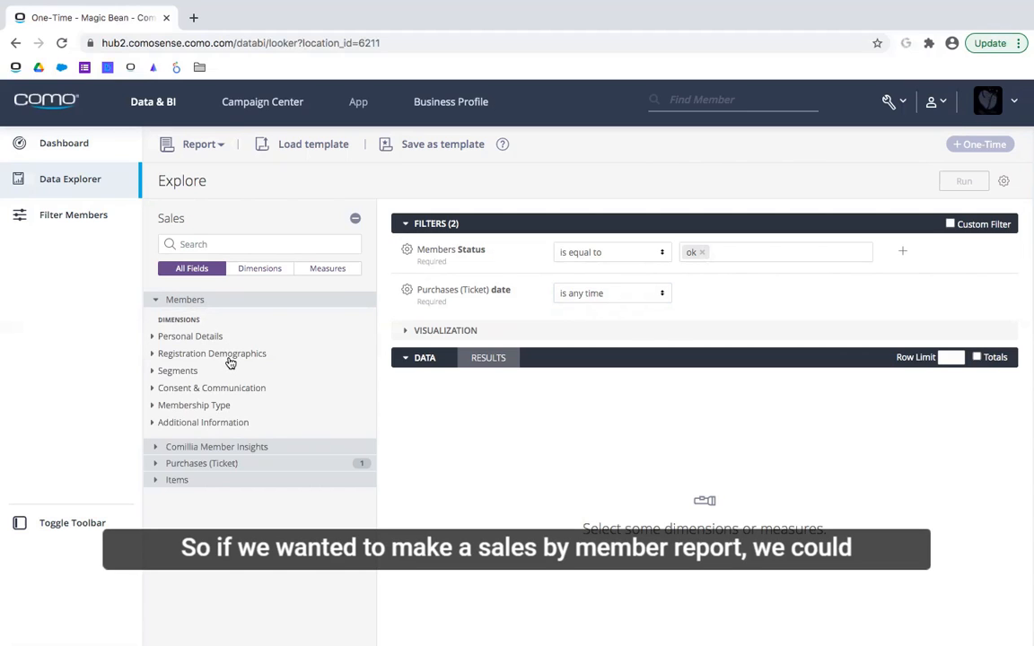
{"action": "left_click", "coordinate": [208, 306]}
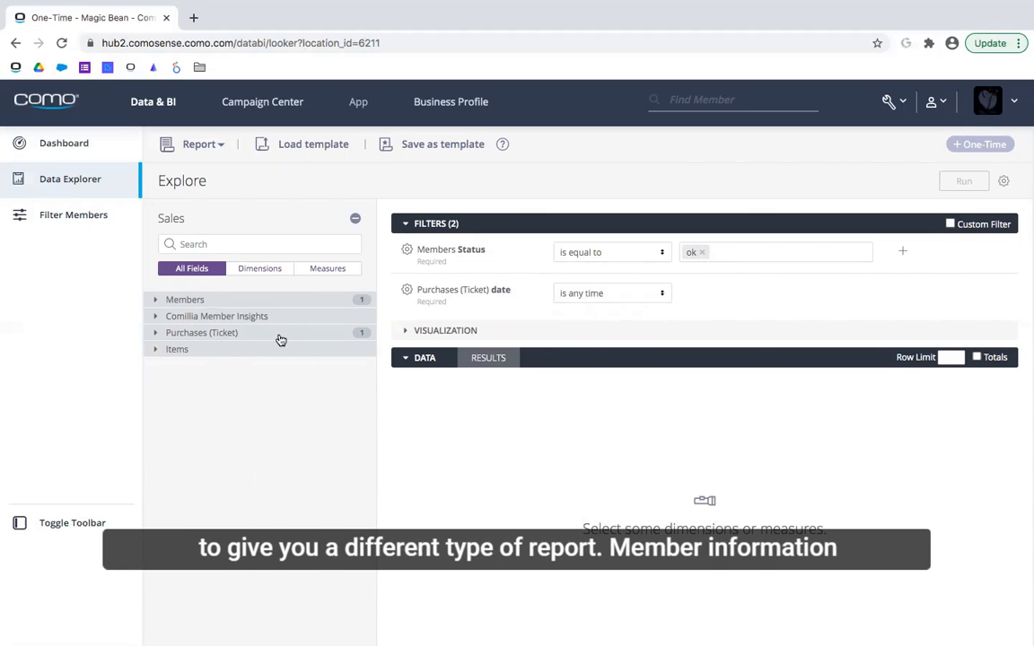
{"action": "left_click", "coordinate": [228, 334]}
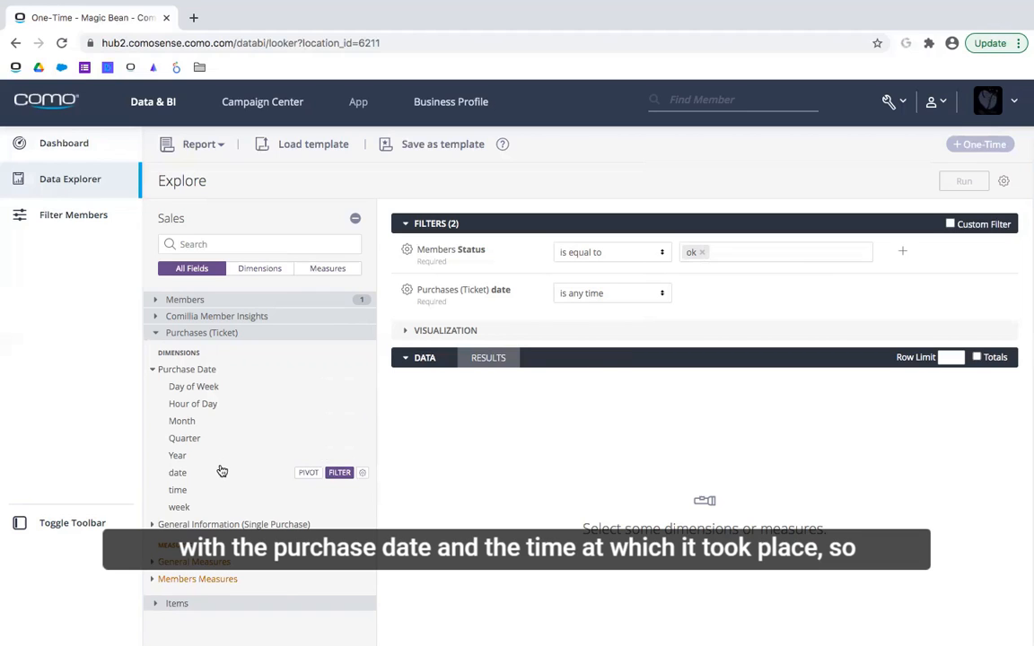
{"action": "left_click", "coordinate": [190, 474]}
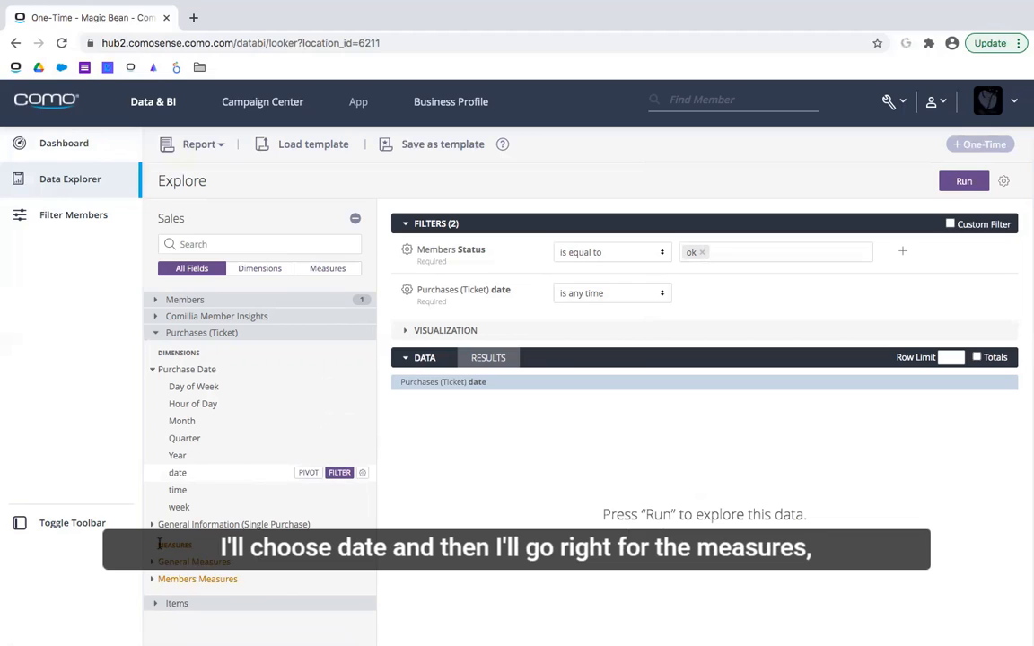
- Add the general measures Sales (Ticket) and # Visits (Count) from Purchases (Ticket), and run the report
{"action": "left_click", "coordinate": [231, 564]}
{"action": "scroll", "coordinate": [244, 533], "scroll_direction": "down", "scroll_amount": 1}
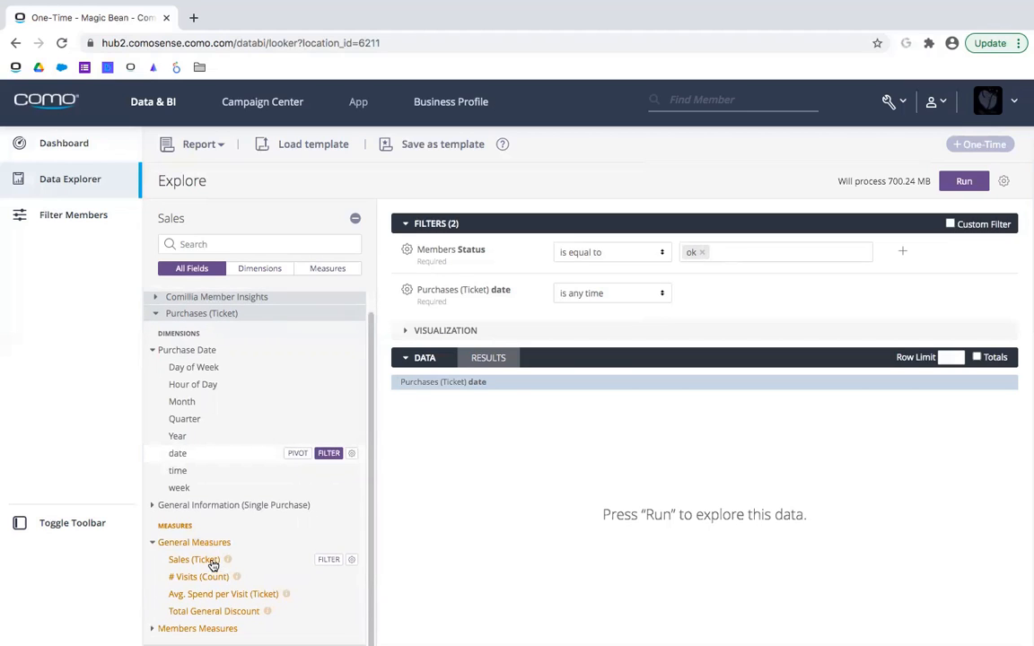
{"action": "left_click", "coordinate": [213, 563]}
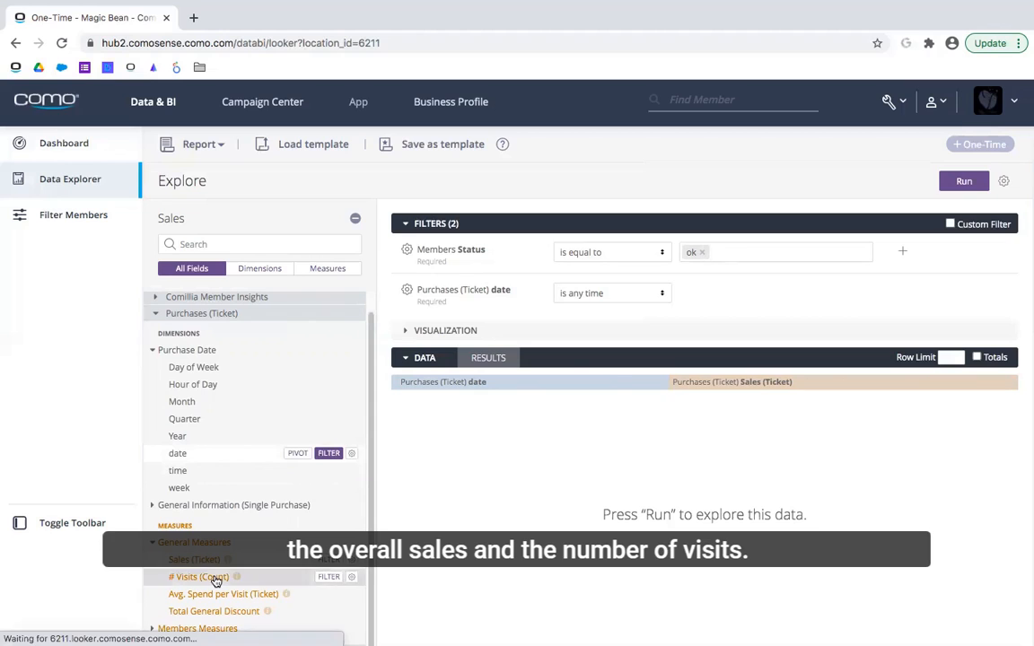
{"action": "left_click", "coordinate": [215, 579]}
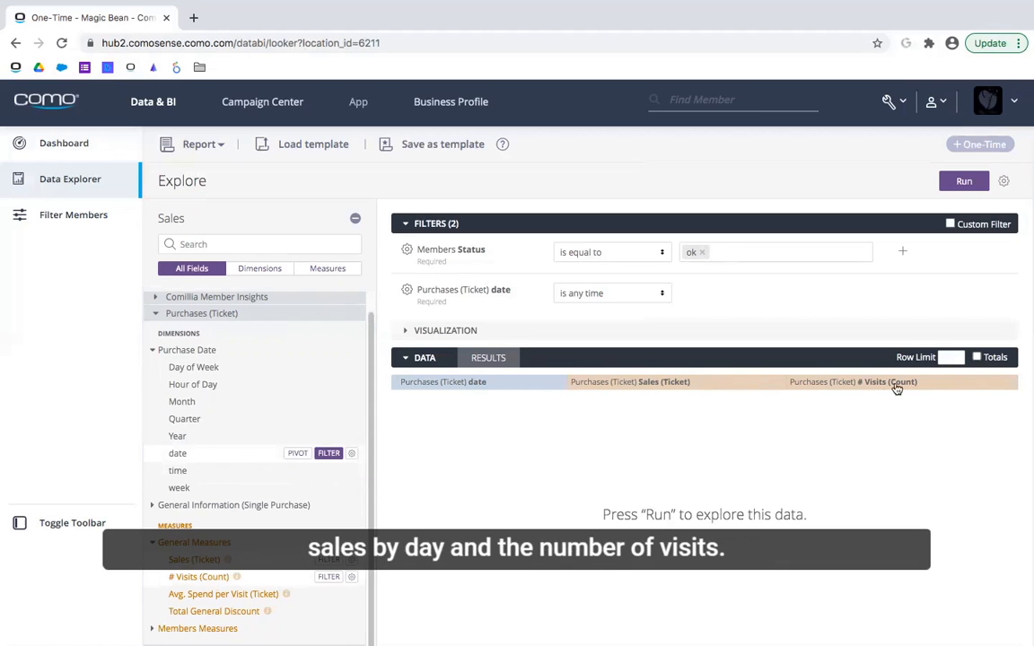
{"action": "left_click", "coordinate": [962, 181]}
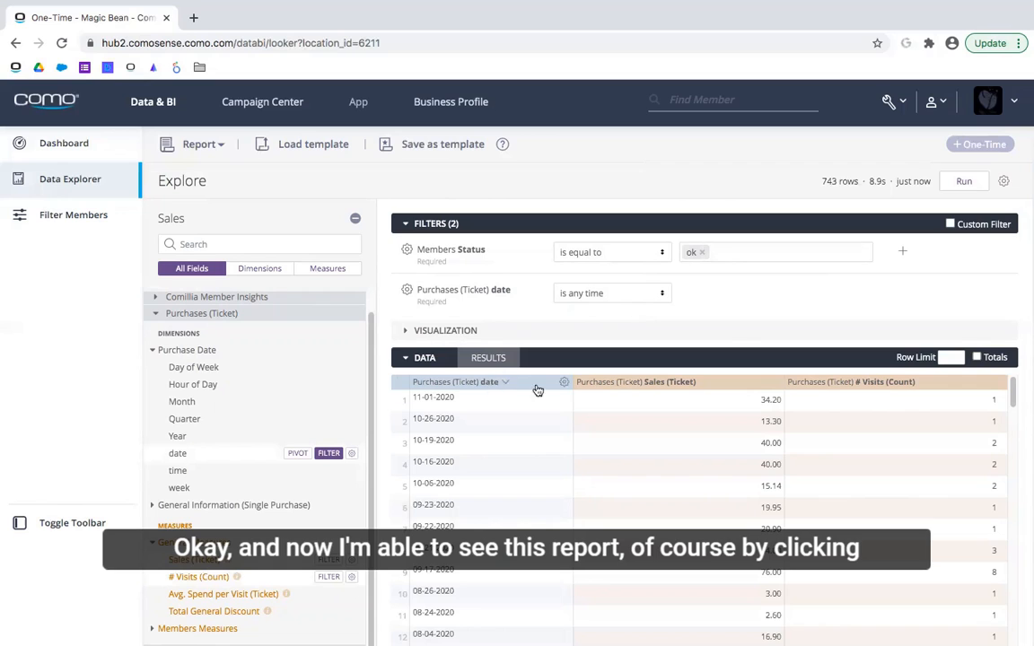
- Sort the report results by # Visits (Count), and then by purchase date in ascending order
{"action": "left_click", "coordinate": [906, 384]}
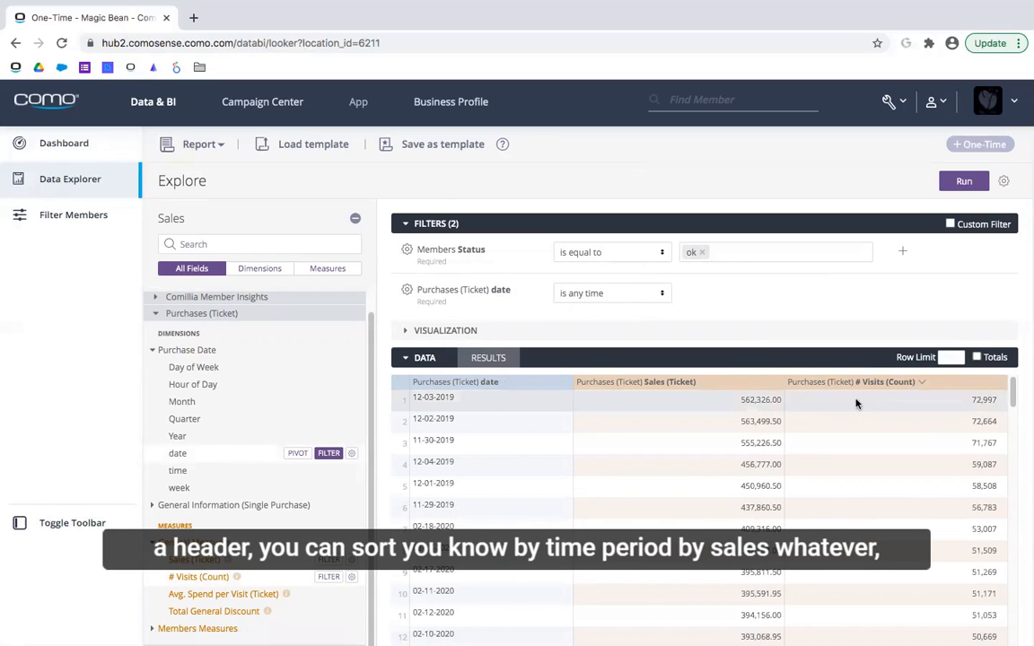
{"action": "left_click", "coordinate": [486, 383]}
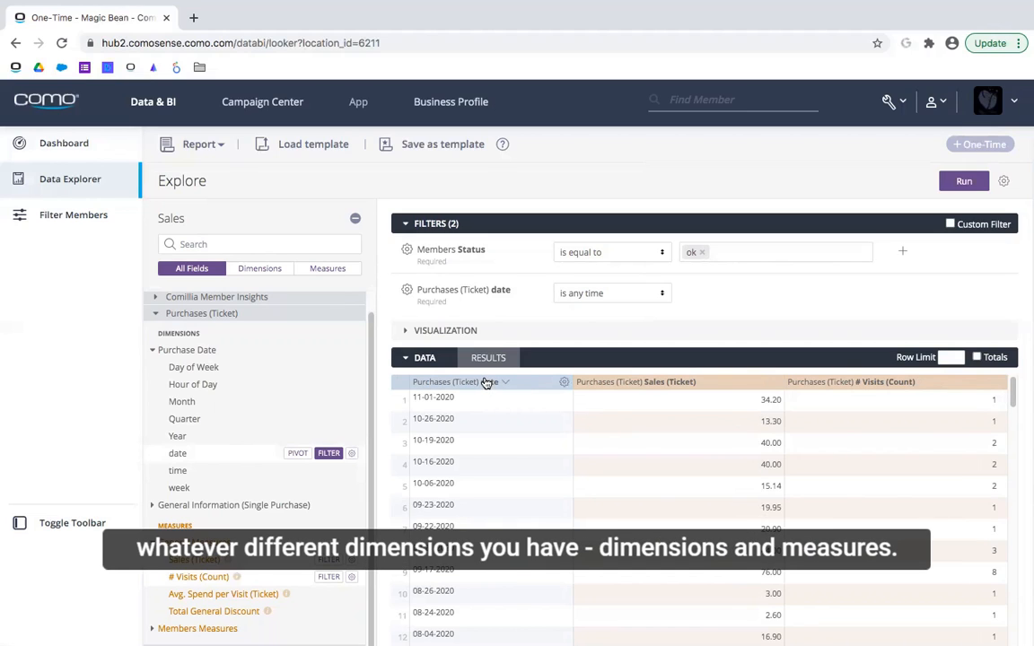
{"action": "left_click", "coordinate": [486, 383]}
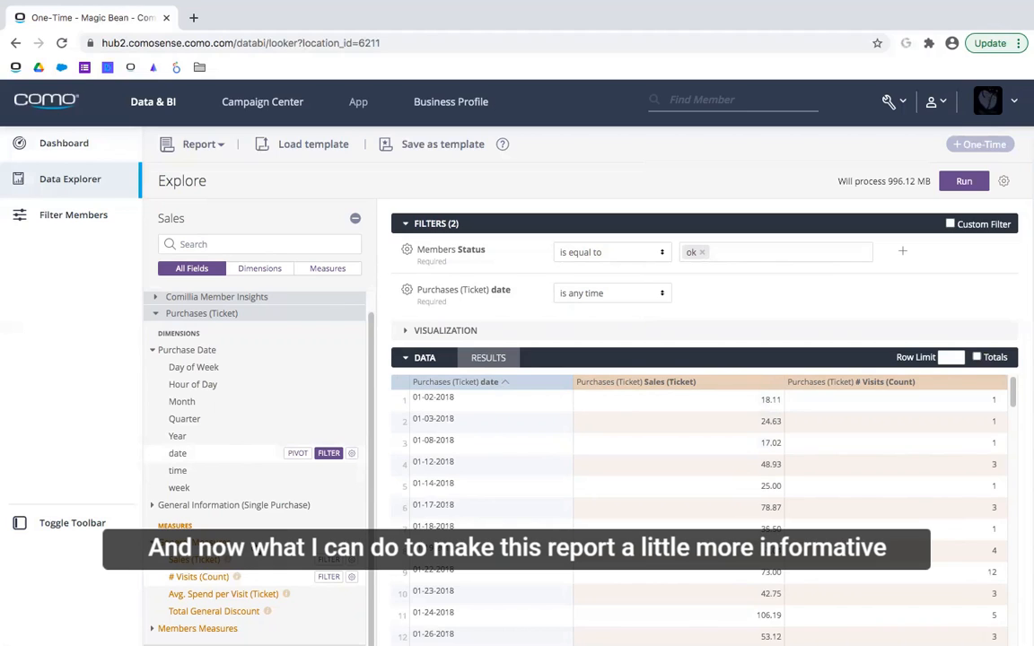
- Pivot the report on the purchase Location Name, rerun it and examine the daily sales and visits per location
{"action": "left_click", "coordinate": [234, 507]}
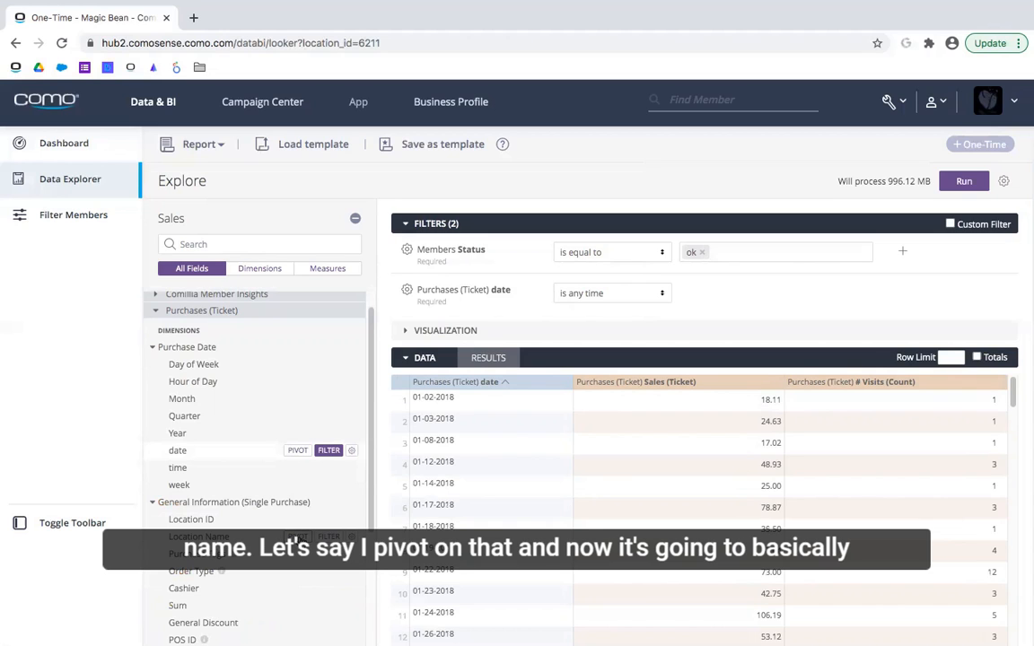
{"action": "left_click", "coordinate": [298, 536]}
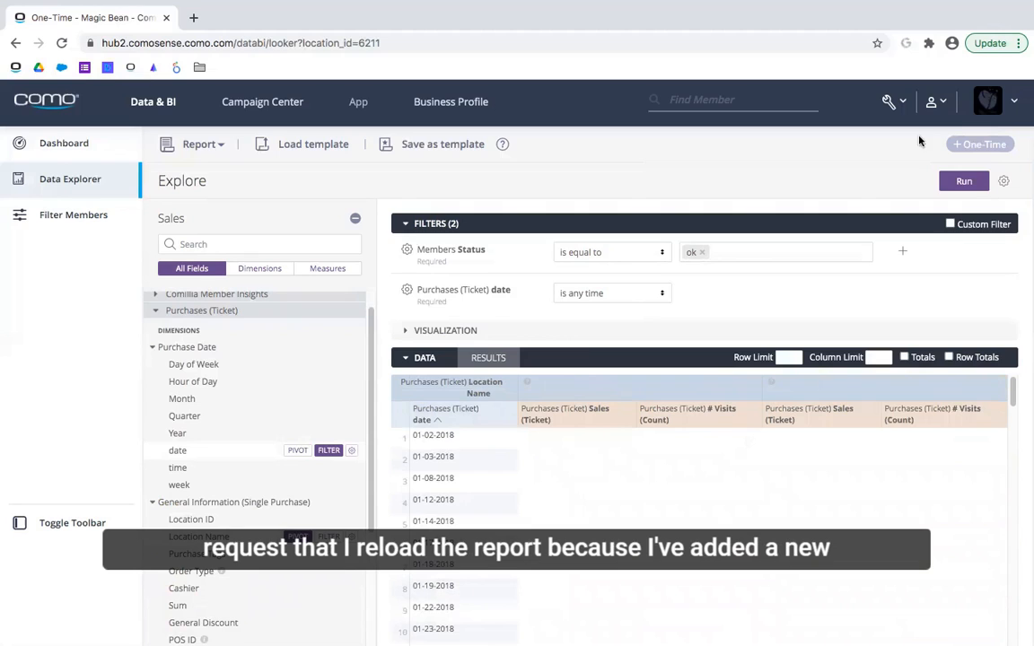
{"action": "left_click", "coordinate": [964, 181]}
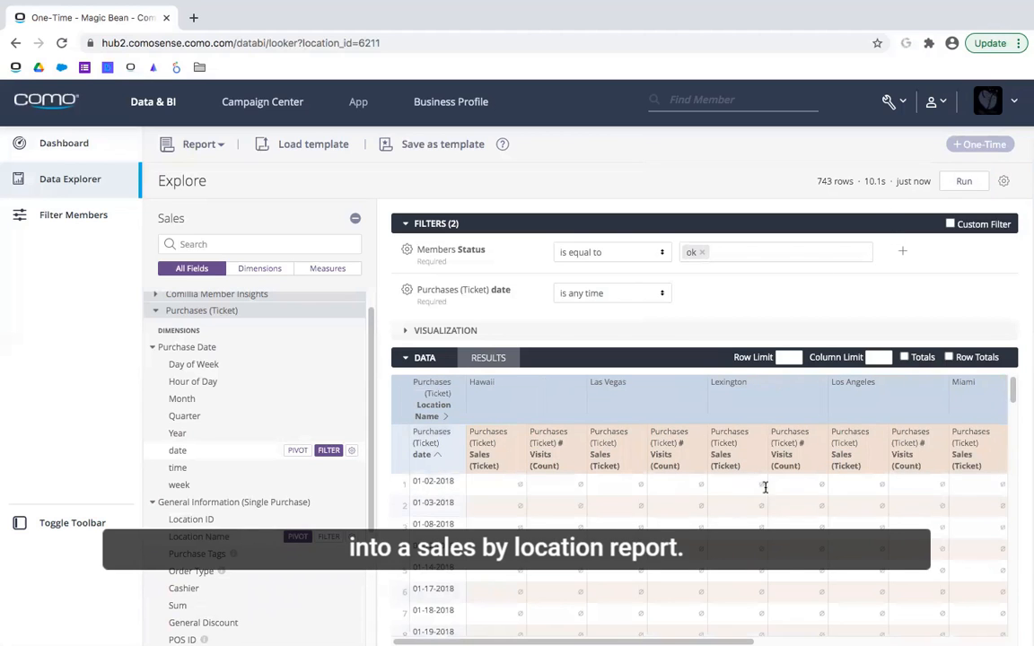
{"action": "scroll", "coordinate": [767, 489], "scroll_direction": "down", "scroll_amount": 6}
{"action": "scroll", "coordinate": [1015, 463], "scroll_direction": "down", "scroll_amount": 3}
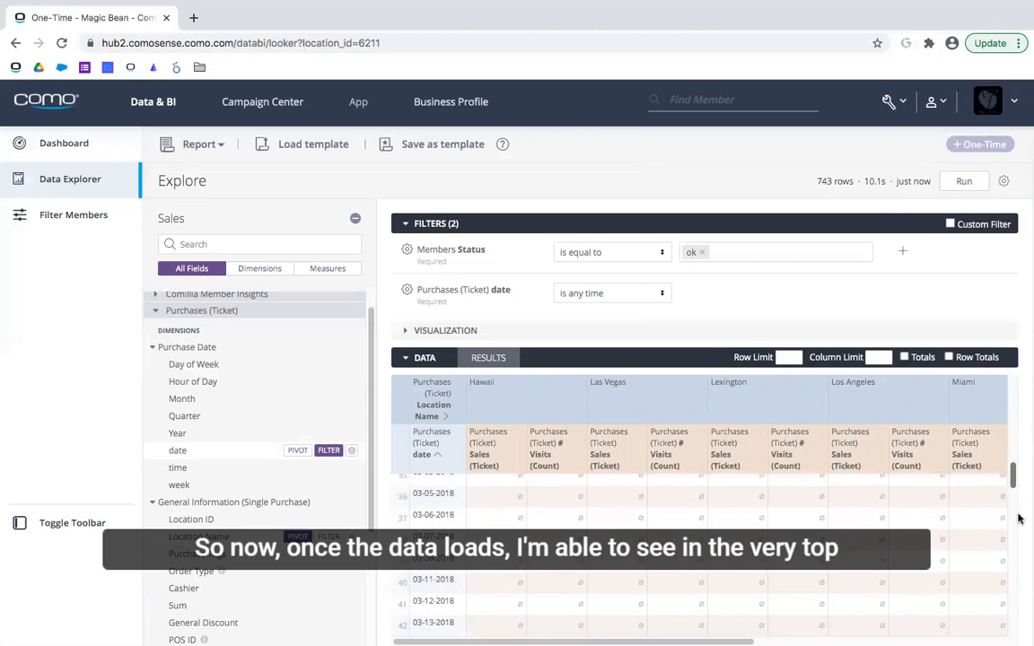
{"action": "scroll", "coordinate": [925, 489], "scroll_direction": "down", "scroll_amount": 20}
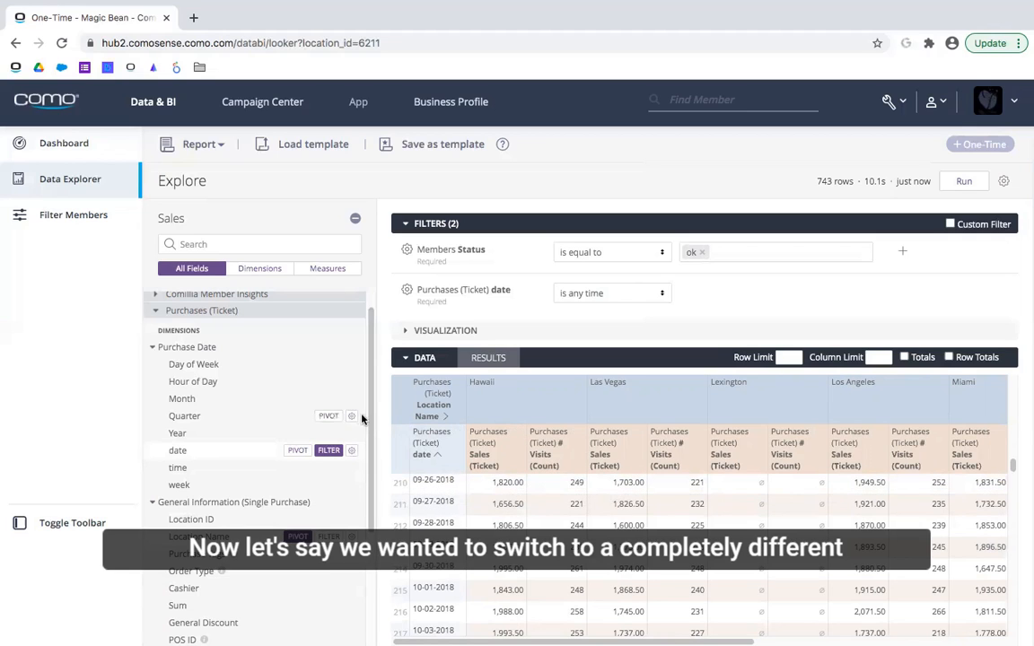
- Remove the Location Name pivot and the purchase date dimension from the report data
{"action": "scroll", "coordinate": [292, 360], "scroll_direction": "up", "scroll_amount": 1}
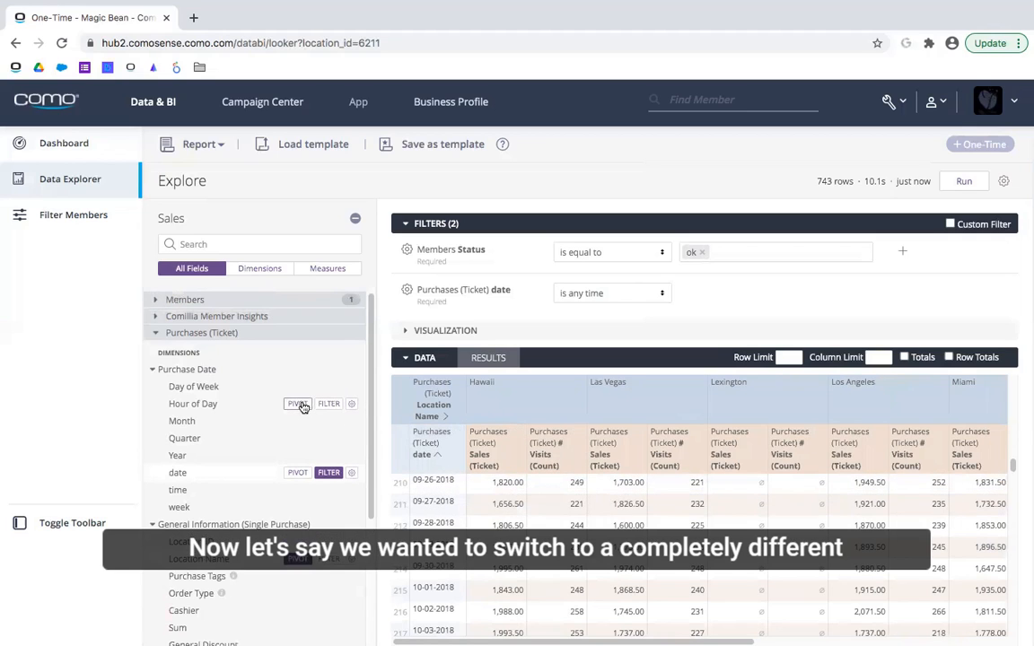
{"action": "left_click", "coordinate": [231, 334]}
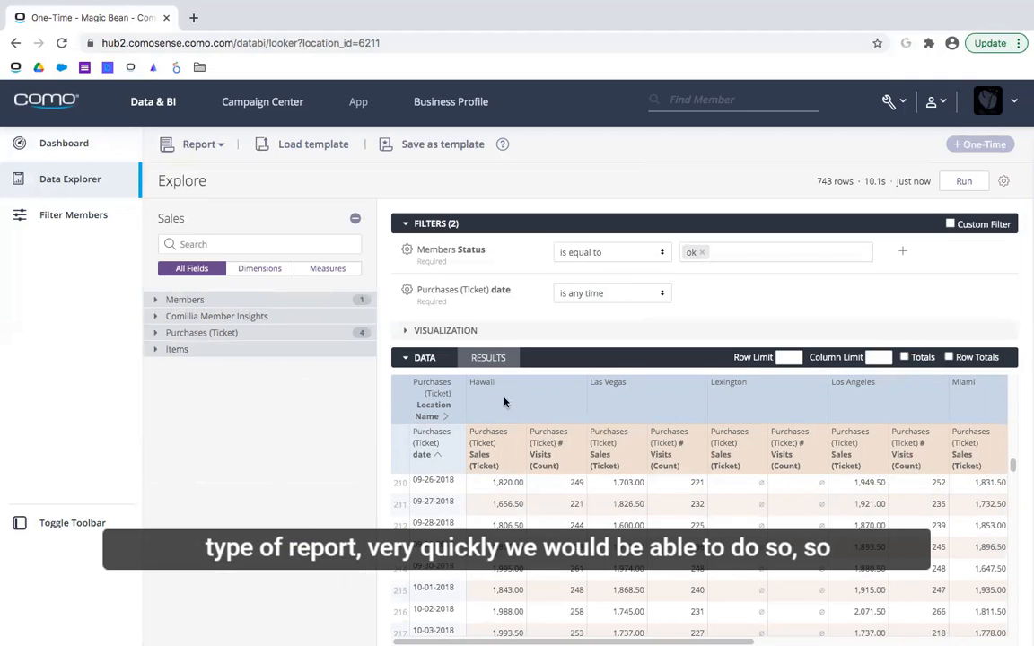
{"action": "left_click", "coordinate": [458, 384]}
{"action": "left_click", "coordinate": [473, 401]}
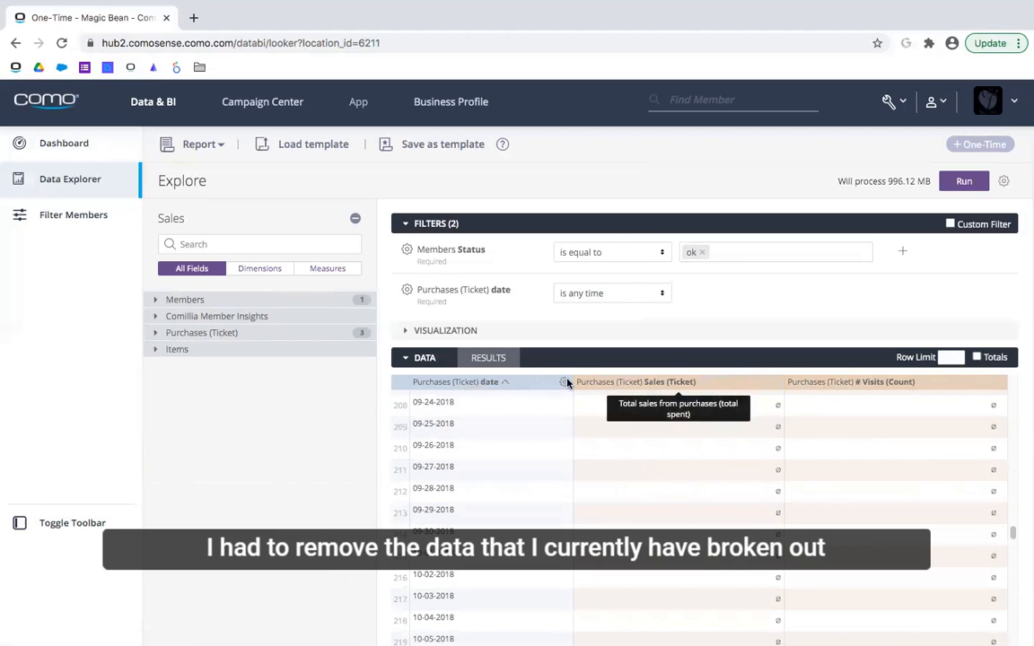
{"action": "left_click", "coordinate": [564, 382]}
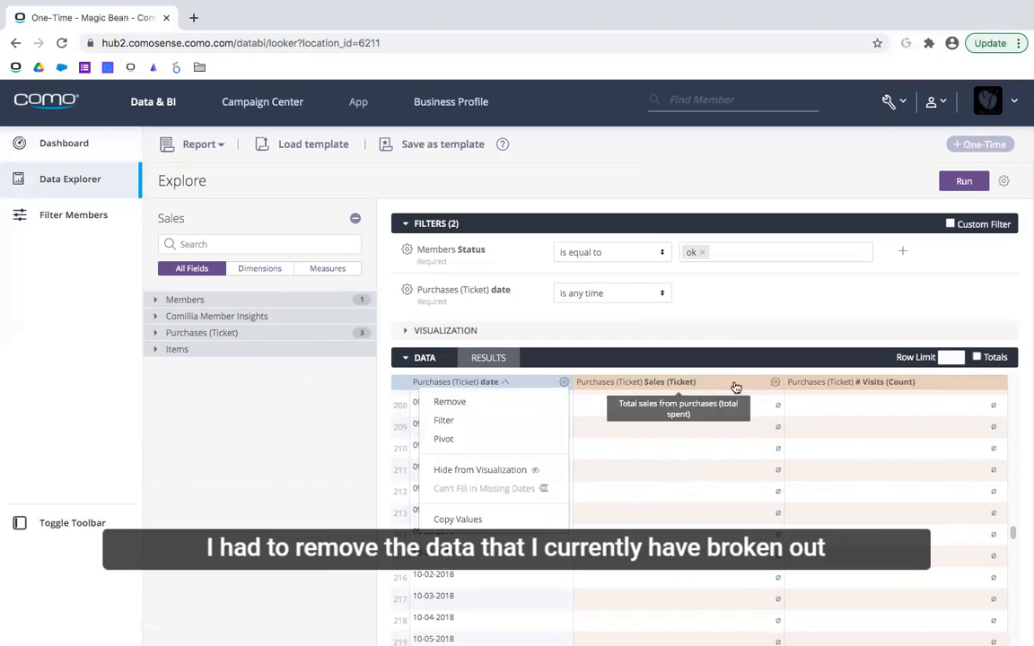
{"action": "scroll", "coordinate": [776, 388], "scroll_direction": "up", "scroll_amount": 1}
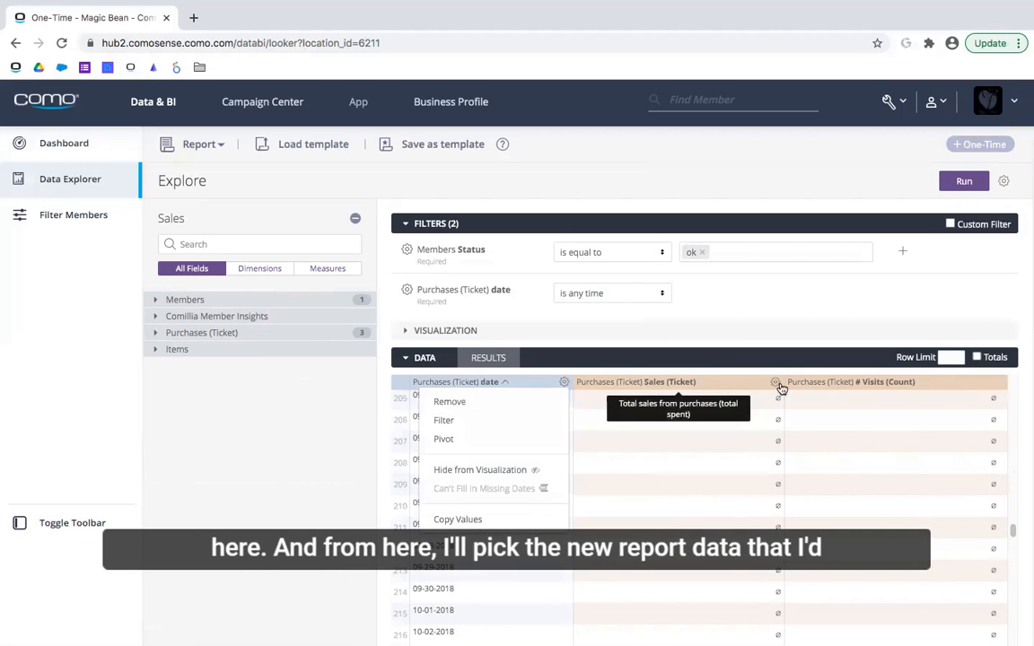
{"action": "scroll", "coordinate": [775, 392], "scroll_direction": "up", "scroll_amount": 1}
{"action": "left_click", "coordinate": [450, 402]}
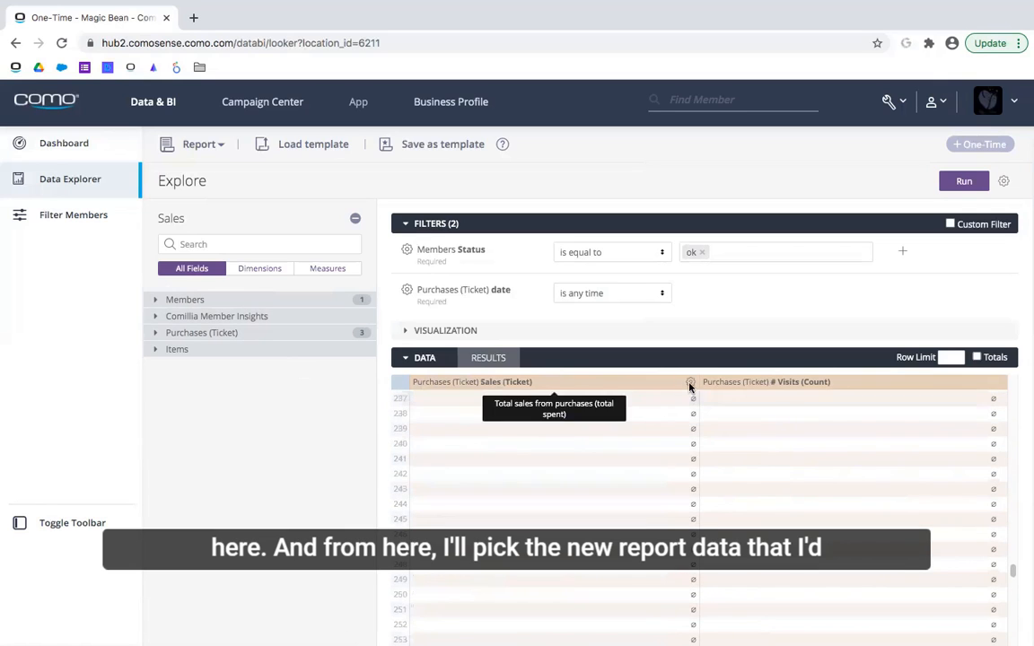
- Remove the Sales (Ticket) and # Visits (Count) measures from the report data
{"action": "left_click", "coordinate": [691, 384]}
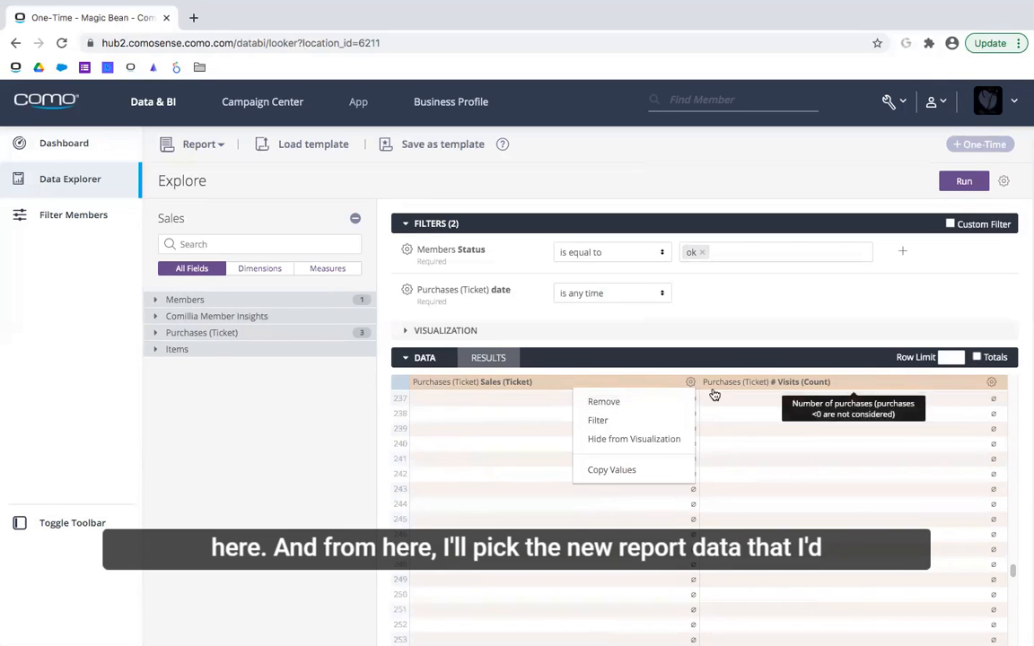
{"action": "left_click", "coordinate": [644, 403]}
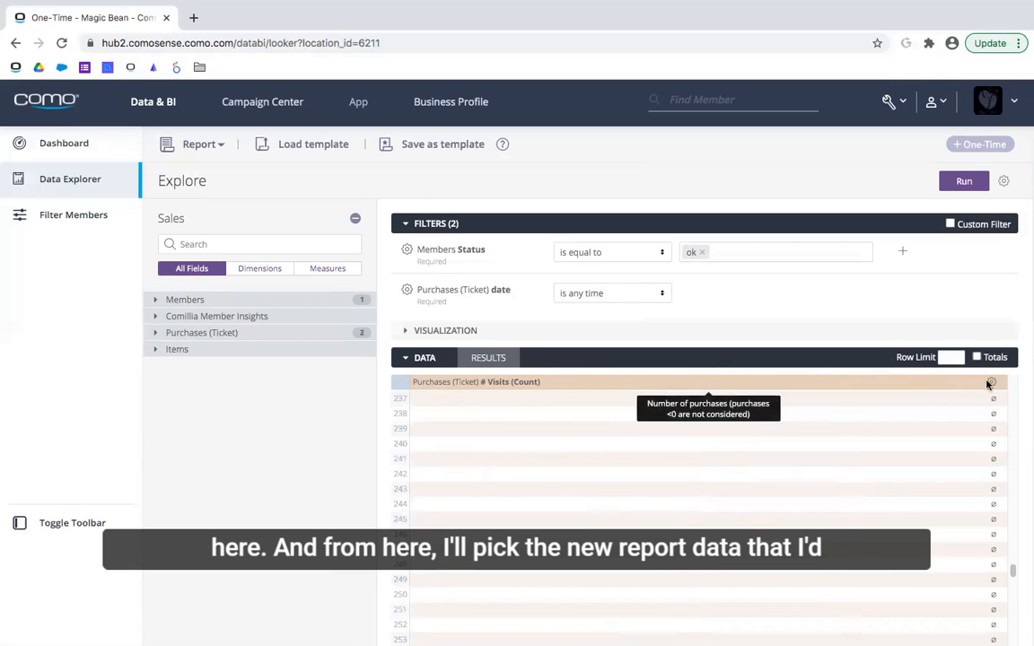
{"action": "left_click", "coordinate": [992, 384]}
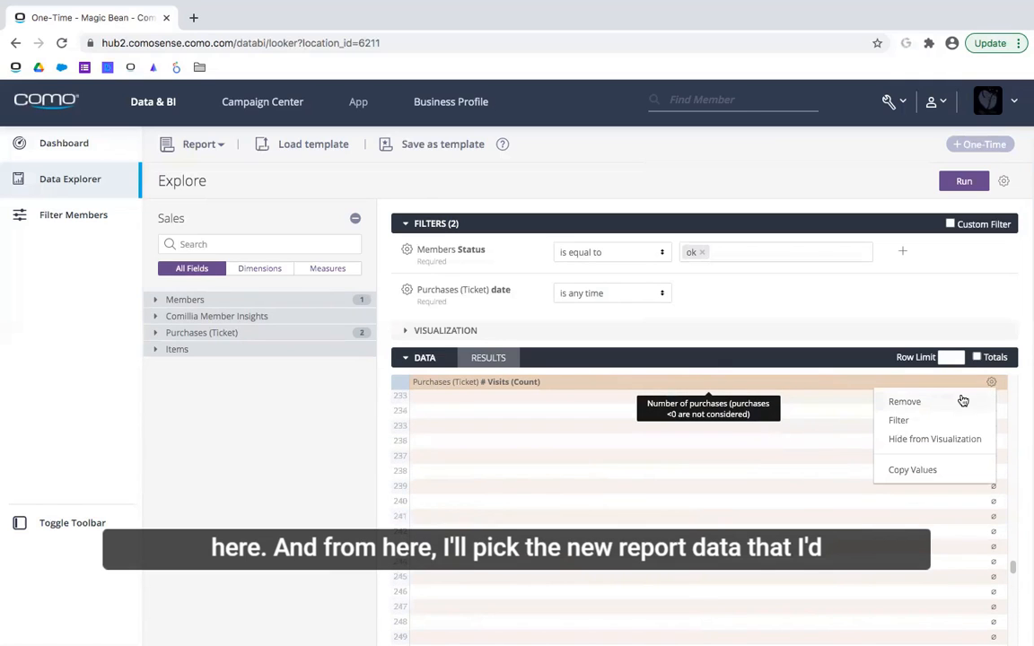
{"action": "left_click", "coordinate": [903, 402]}
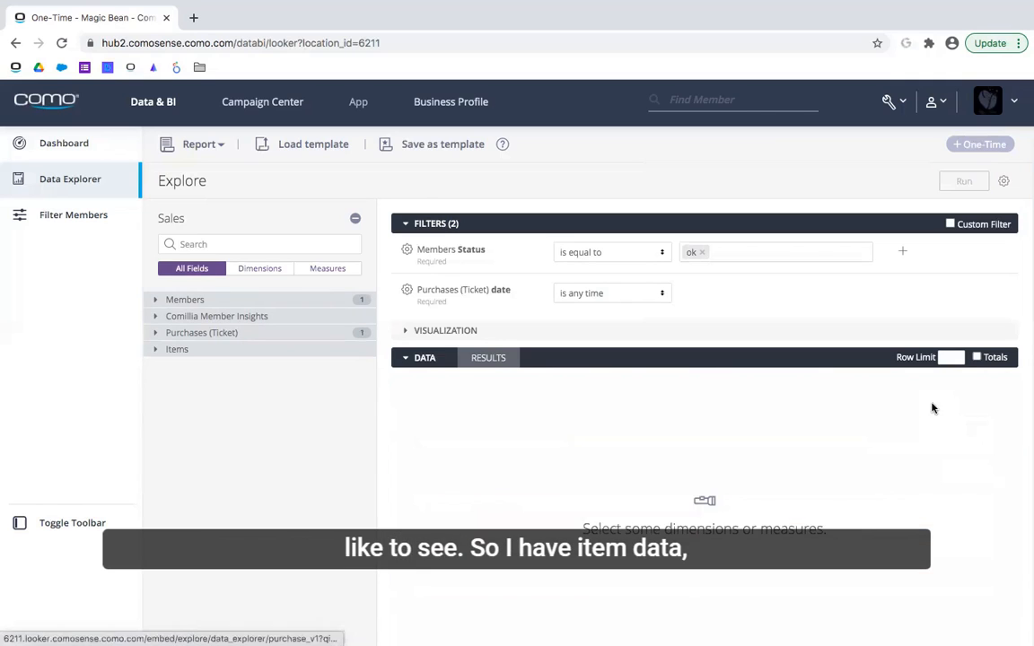
- Add the Items dimension Item Name with the measures # Units Sold (Count) and Sales (Item) to the report
{"action": "left_click", "coordinate": [202, 354]}
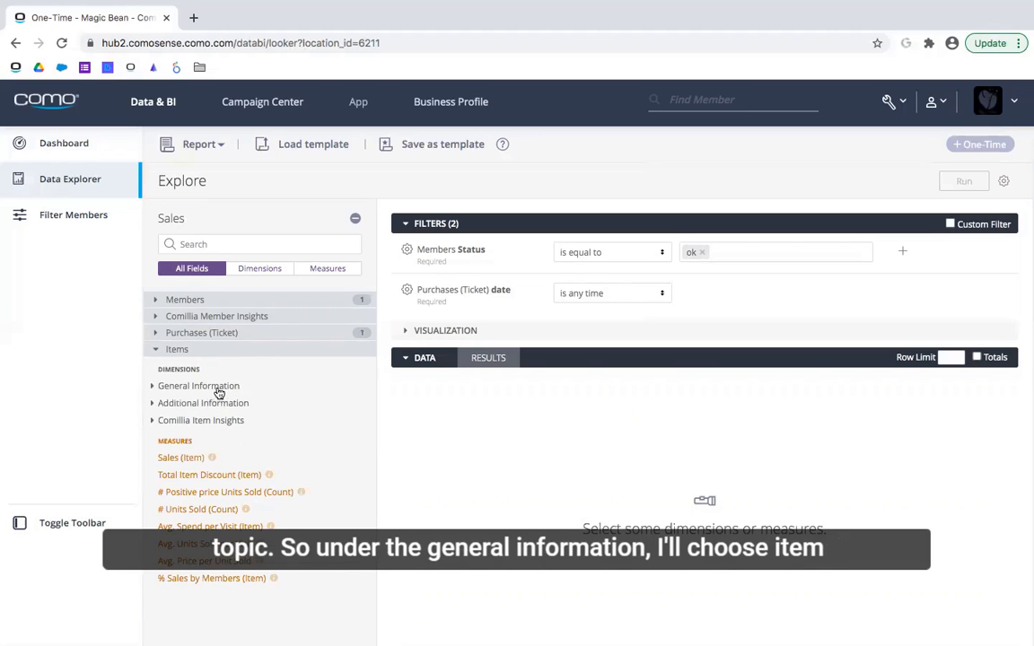
{"action": "left_click", "coordinate": [220, 389]}
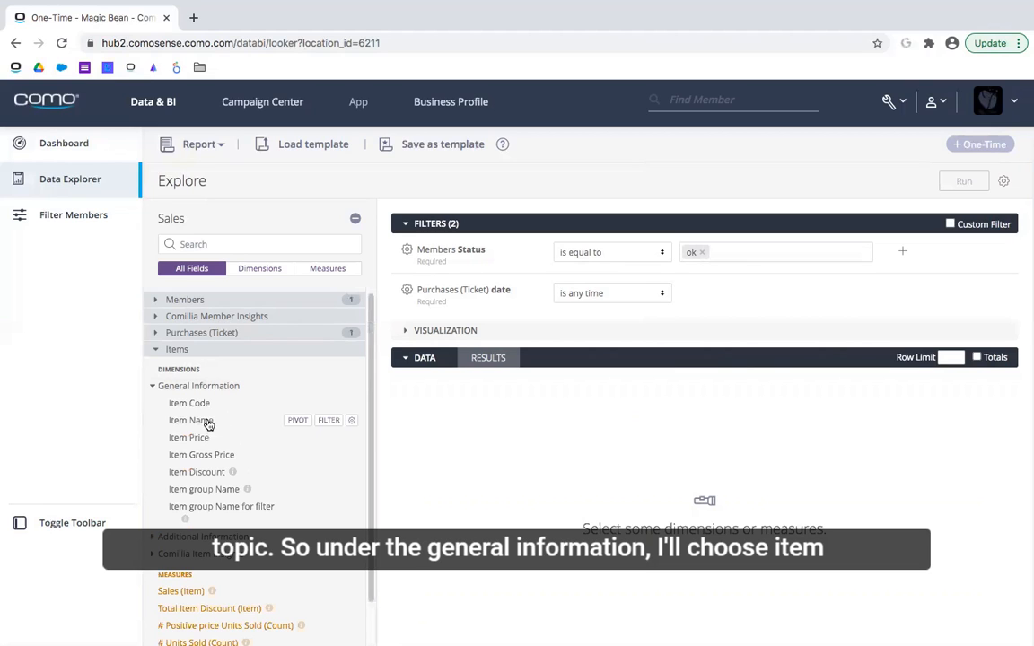
{"action": "left_click", "coordinate": [207, 424]}
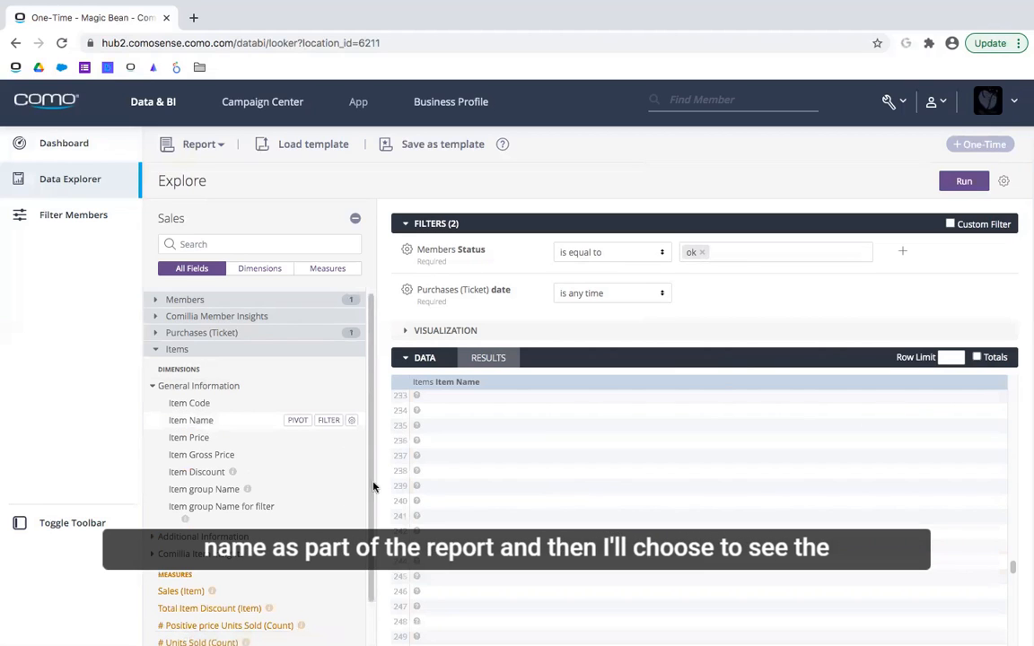
{"action": "scroll", "coordinate": [270, 503], "scroll_direction": "down", "scroll_amount": 1}
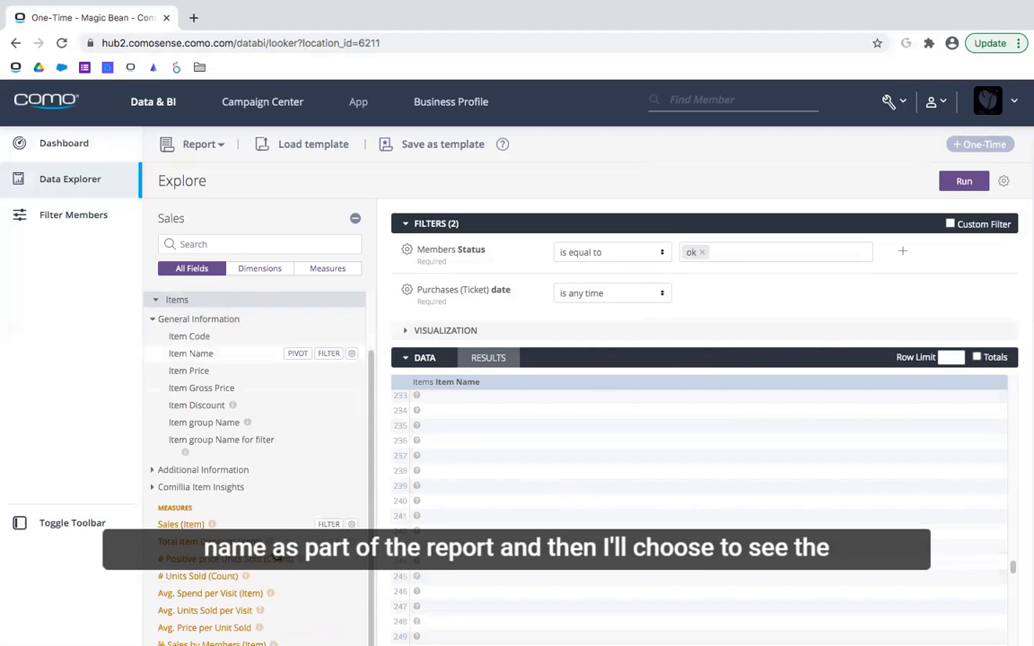
{"action": "left_click", "coordinate": [199, 575]}
{"action": "left_click", "coordinate": [181, 524]}
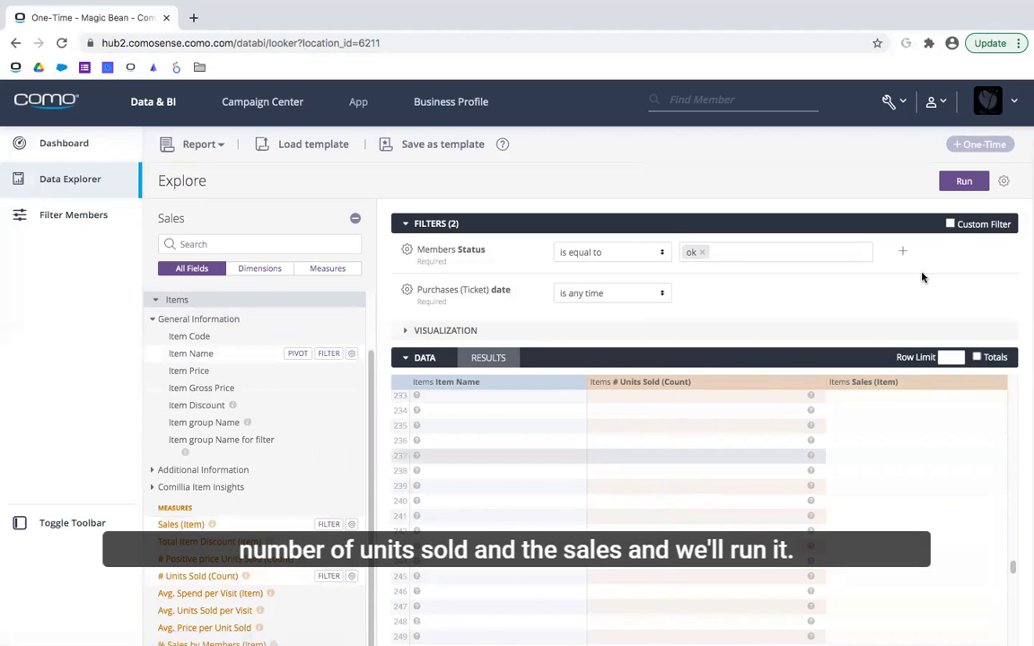
- Run the item report and examine the units sold and sales per item from the first row
{"action": "left_click", "coordinate": [959, 181]}
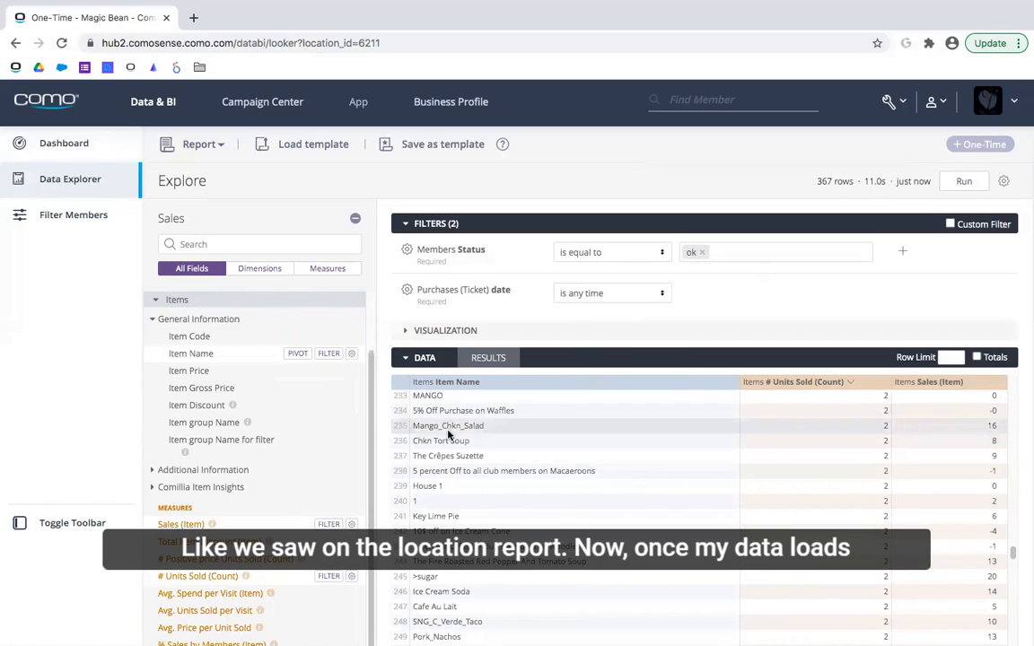
{"action": "scroll", "coordinate": [516, 447], "scroll_direction": "up", "scroll_amount": 20}
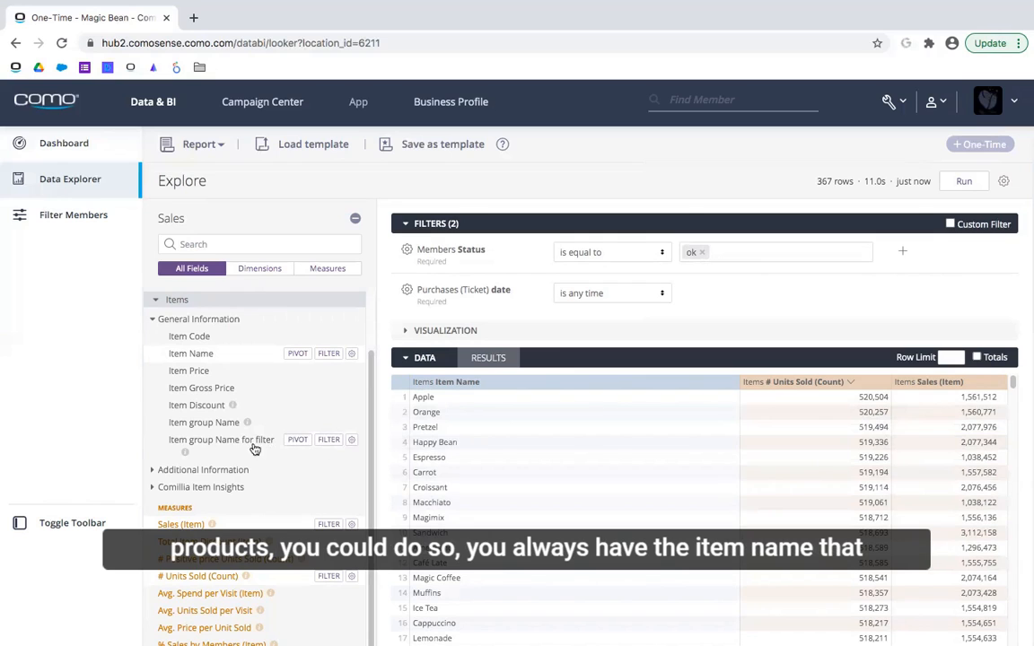
- Add an Item Name filter with the condition "is equal to" and view its selectable items, leaving the filter value empty
{"action": "scroll", "coordinate": [193, 447], "scroll_direction": "up", "scroll_amount": 1}
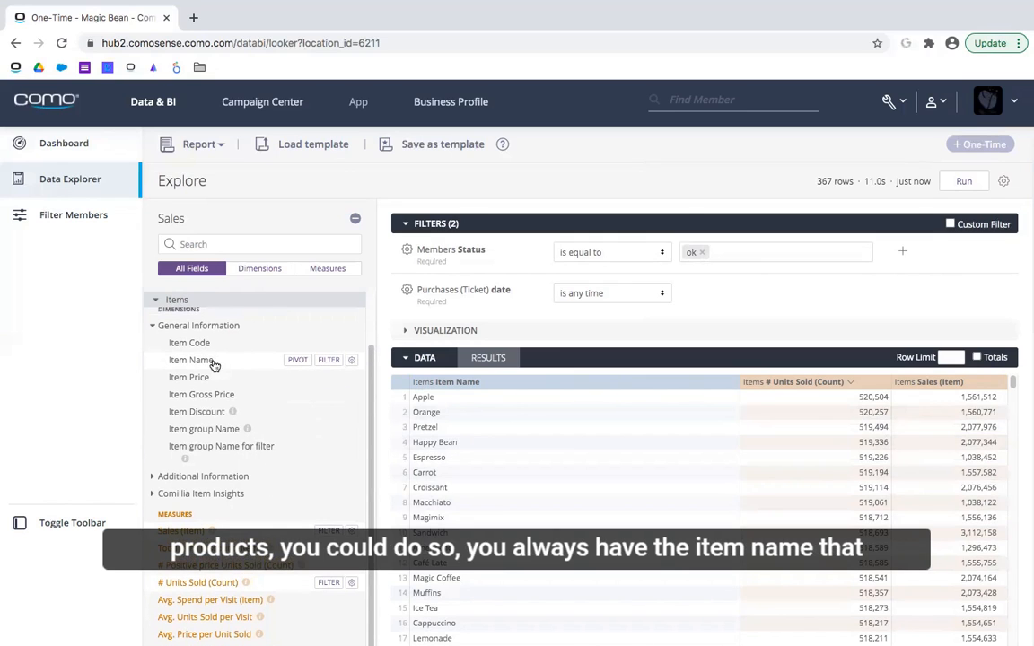
{"action": "left_click", "coordinate": [330, 360]}
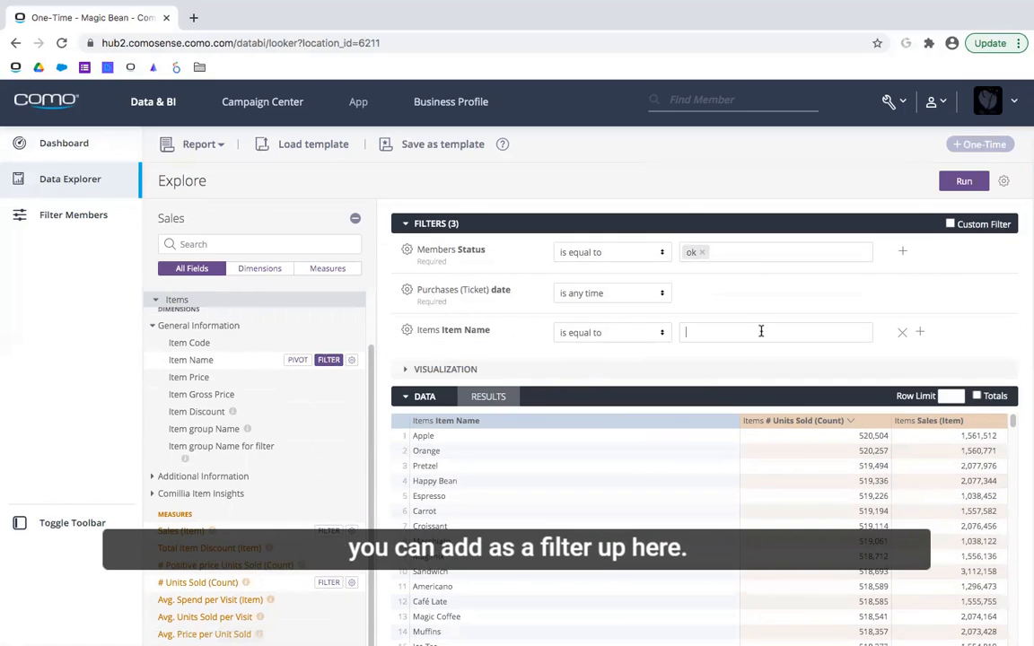
{"action": "left_click", "coordinate": [751, 333]}
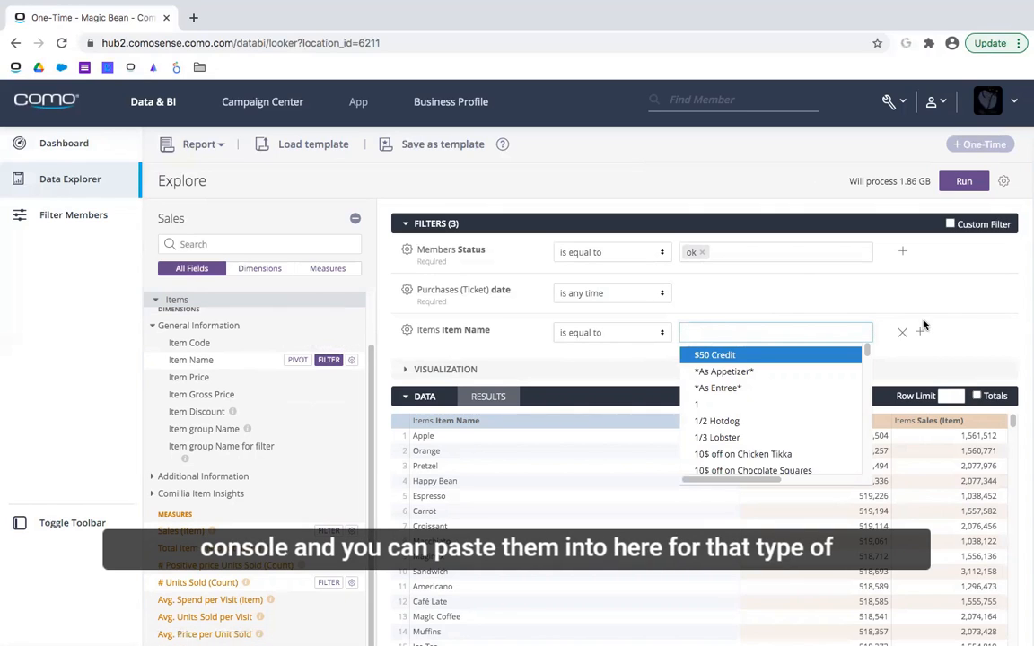
{"action": "left_click", "coordinate": [940, 302]}
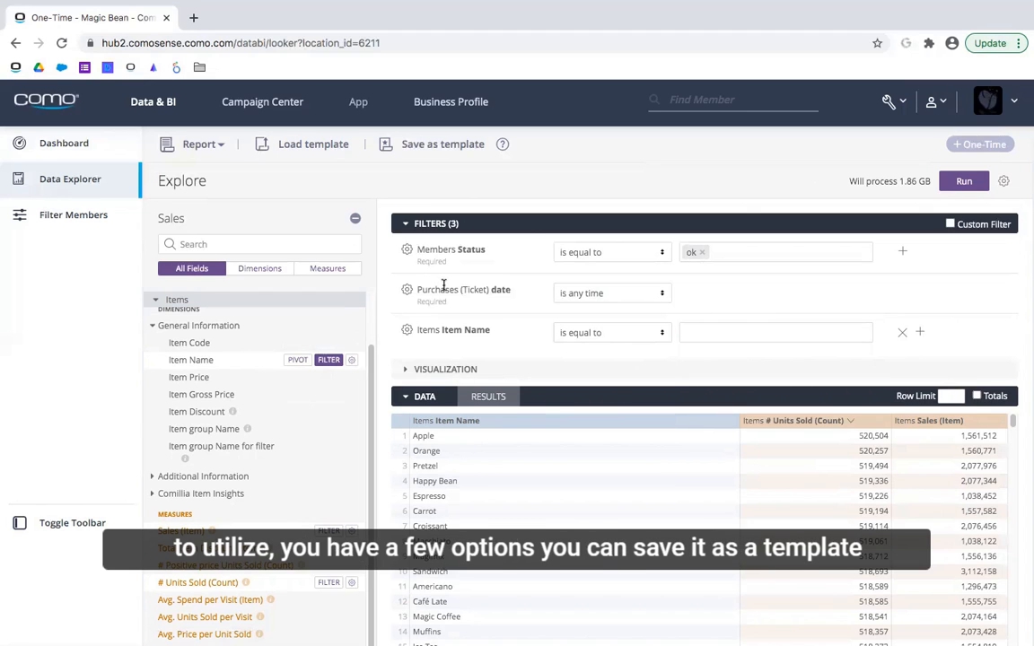
- View the options for saving the report as a template, including the scheduled email report, without saving
{"action": "left_click", "coordinate": [443, 148]}
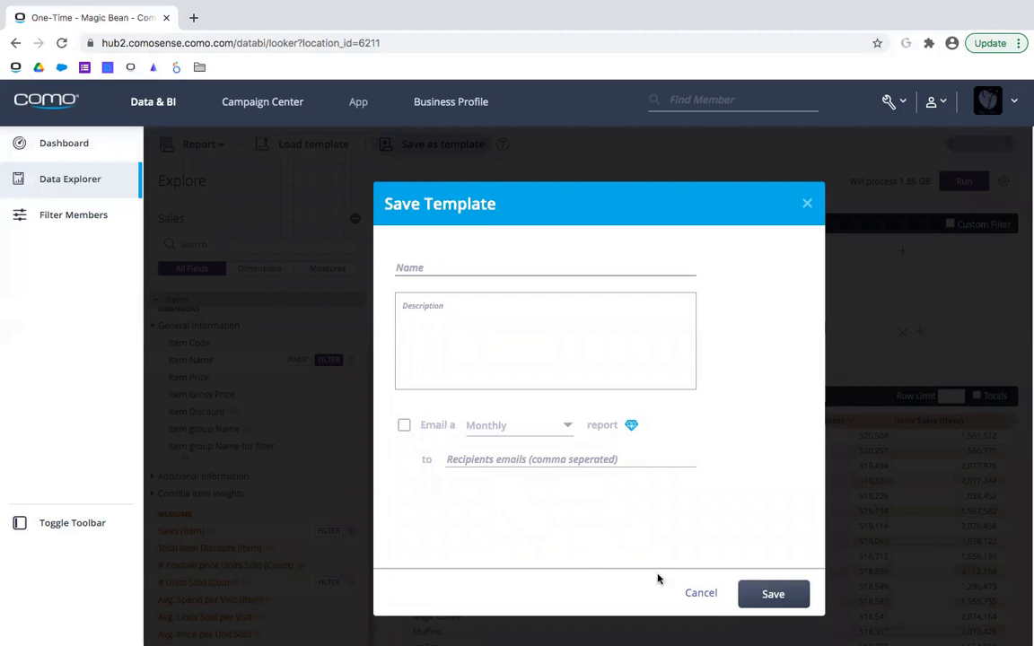
{"action": "left_click", "coordinate": [713, 599]}
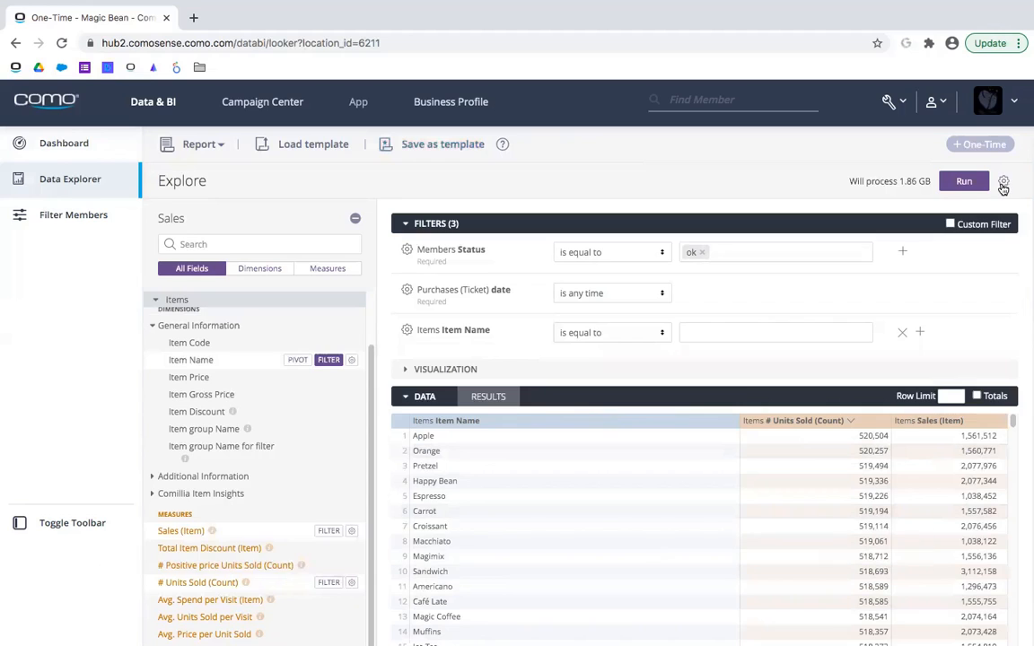
- Open the download options for the item sales report
{"action": "left_click", "coordinate": [1004, 180]}
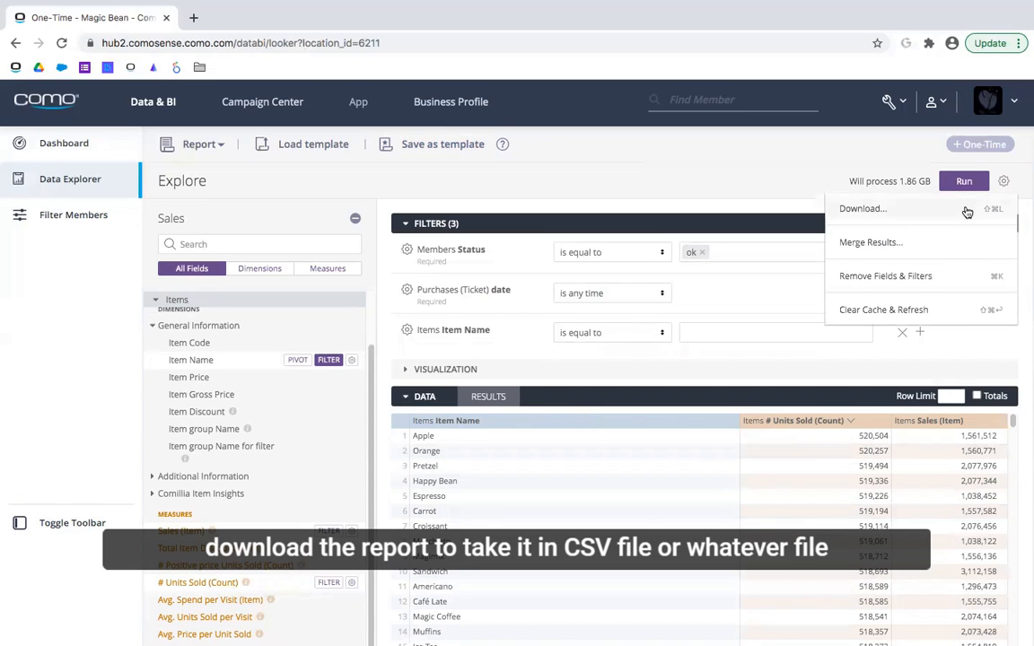
{"action": "left_click", "coordinate": [968, 212]}
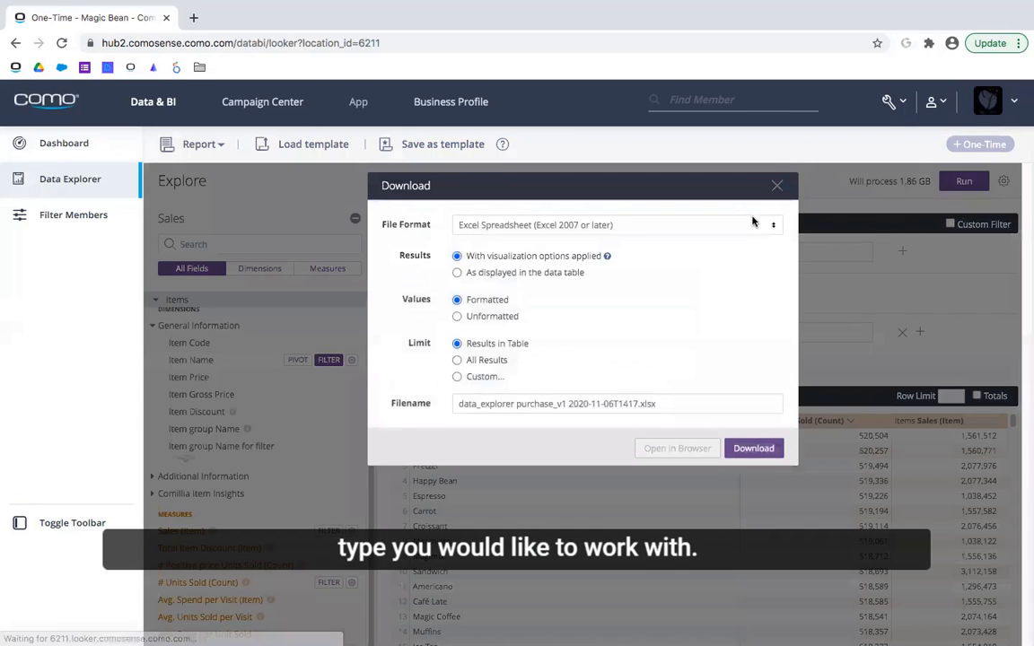